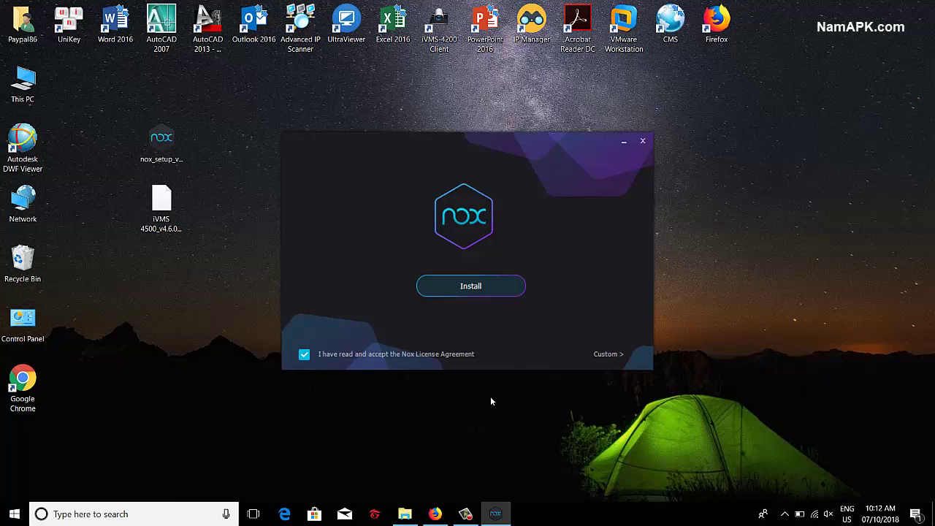
Step: Accept the licence agreement and install NoxPlayer
{"action": "left_click", "coordinate": [501, 289]}
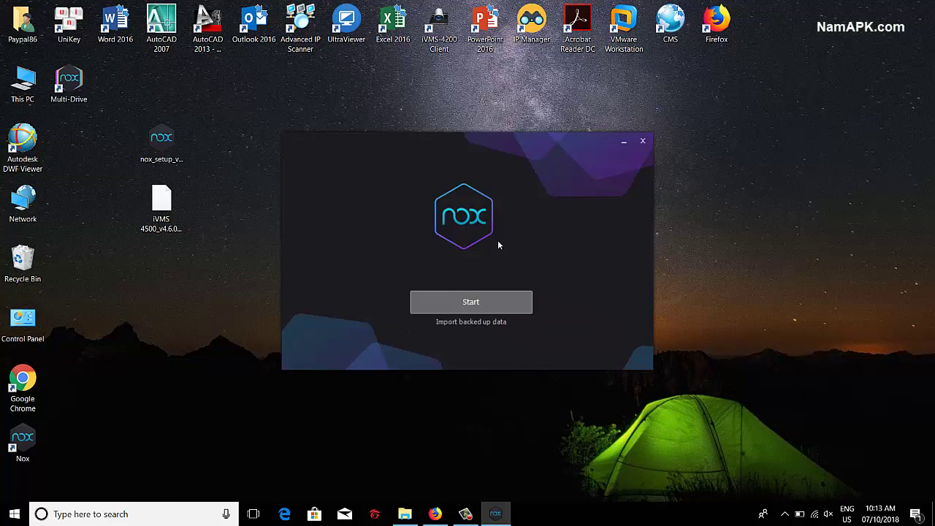
Step: Start NoxPlayer 6.2.0.0 and let it boot to the Android home screen
{"action": "left_click", "coordinate": [523, 300]}
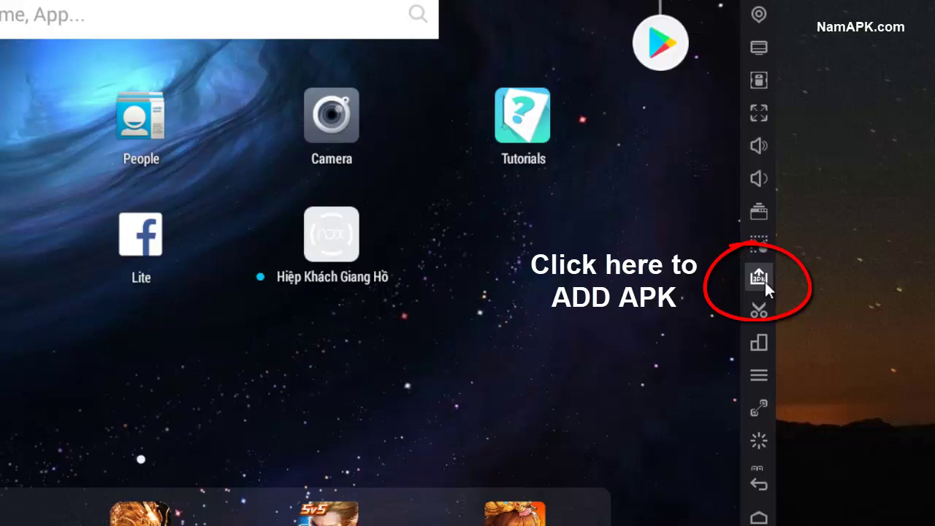
Step: Install the iVMS-4500 v4.6.0 APK from the desktop into NoxPlayer
{"action": "left_click", "coordinate": [765, 282]}
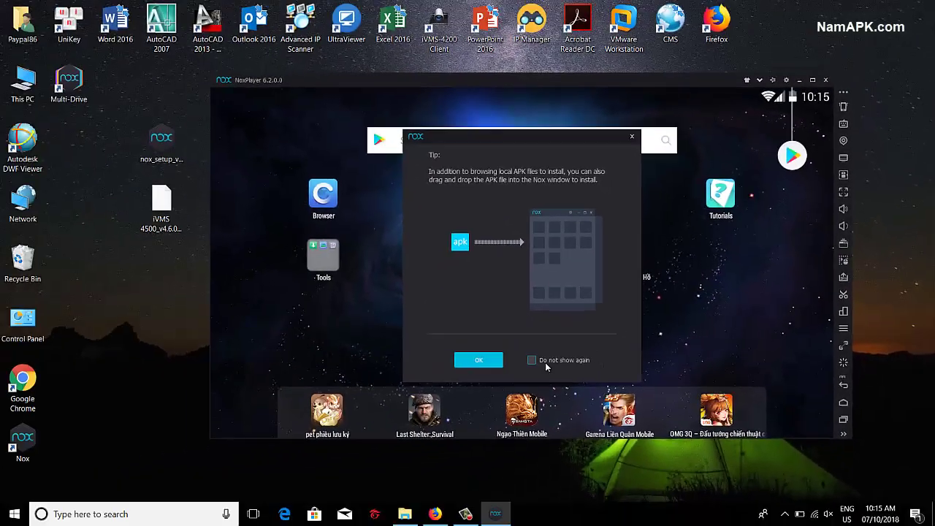
{"action": "left_click", "coordinate": [478, 360]}
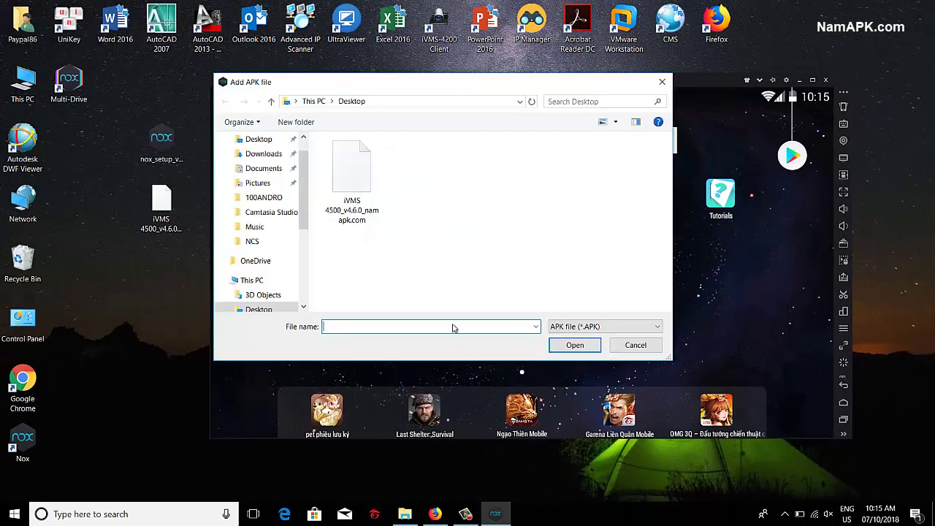
{"action": "double_click", "coordinate": [356, 192]}
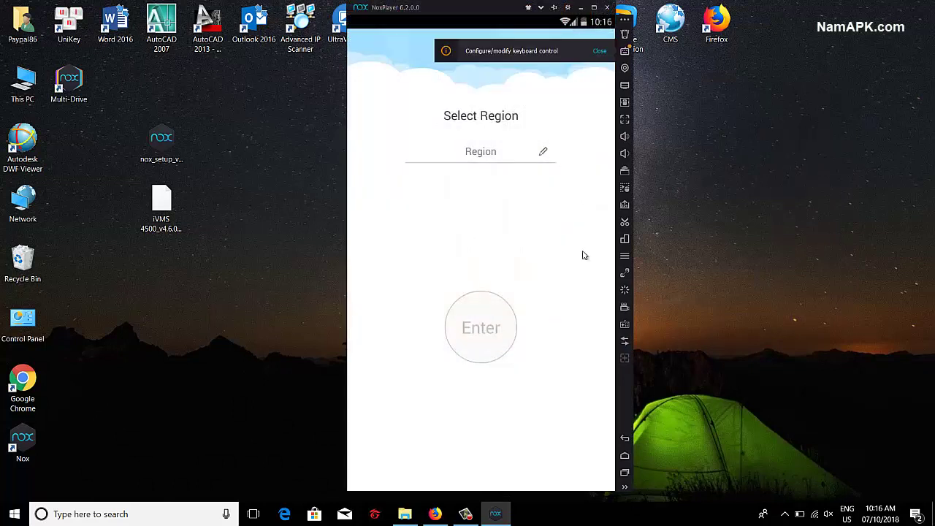
Step: Set the region to Vietnam under Asia and enter the app's Live View
{"action": "left_click", "coordinate": [511, 152]}
{"action": "left_click", "coordinate": [387, 317]}
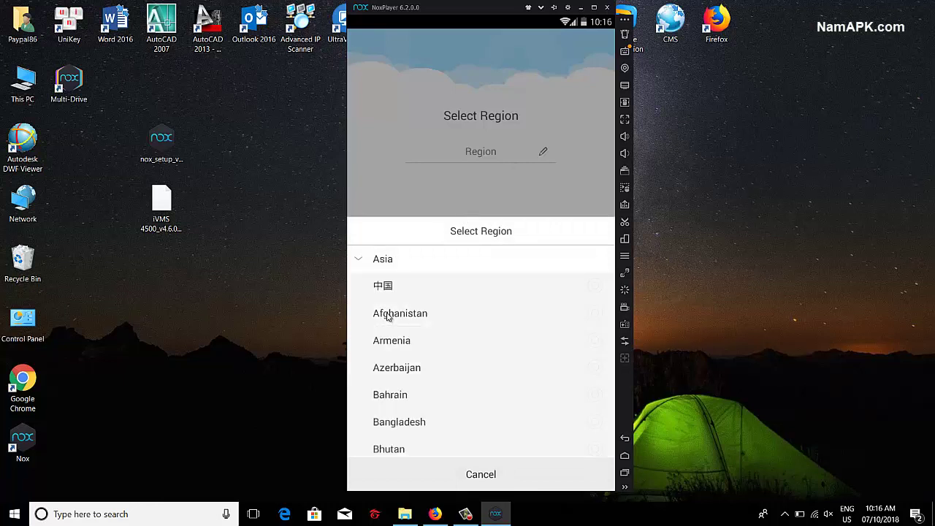
{"action": "left_click_drag", "start_coordinate": [494, 428], "coordinate": [493, 190]}
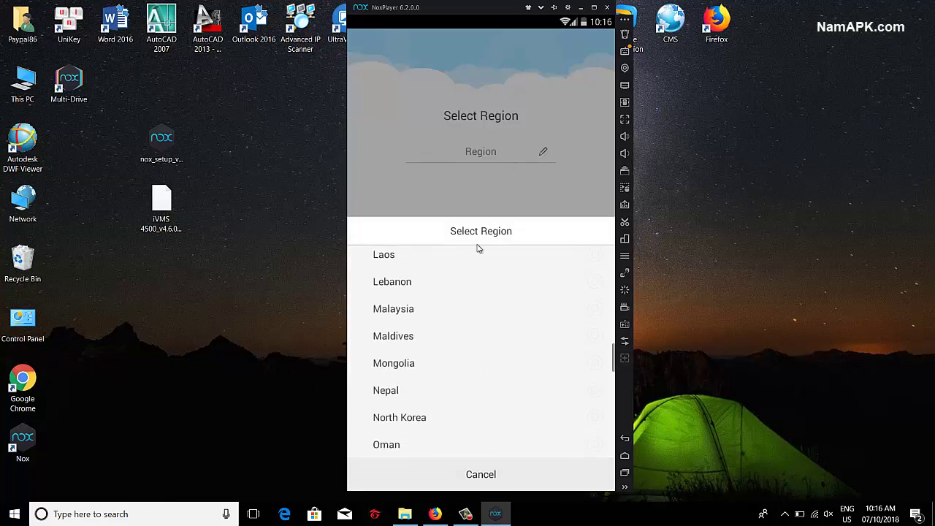
{"action": "left_click", "coordinate": [407, 286]}
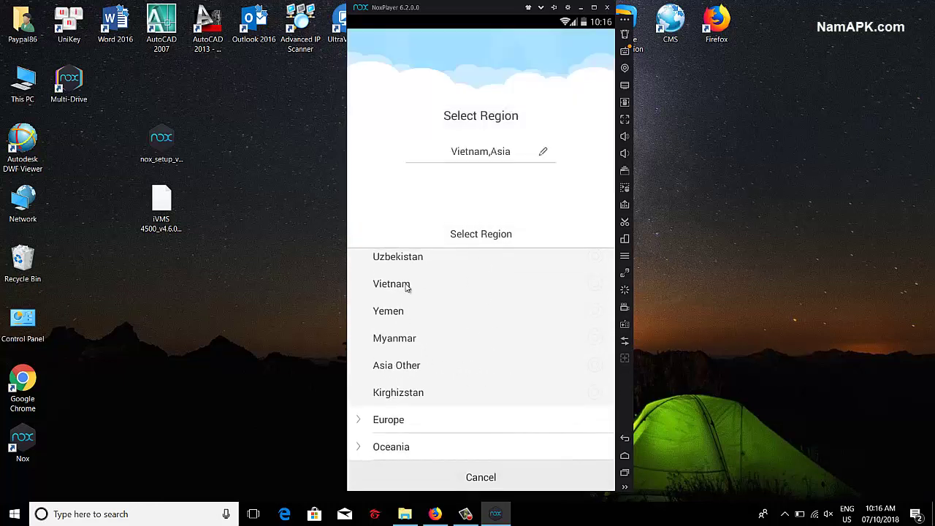
{"action": "left_click", "coordinate": [494, 340]}
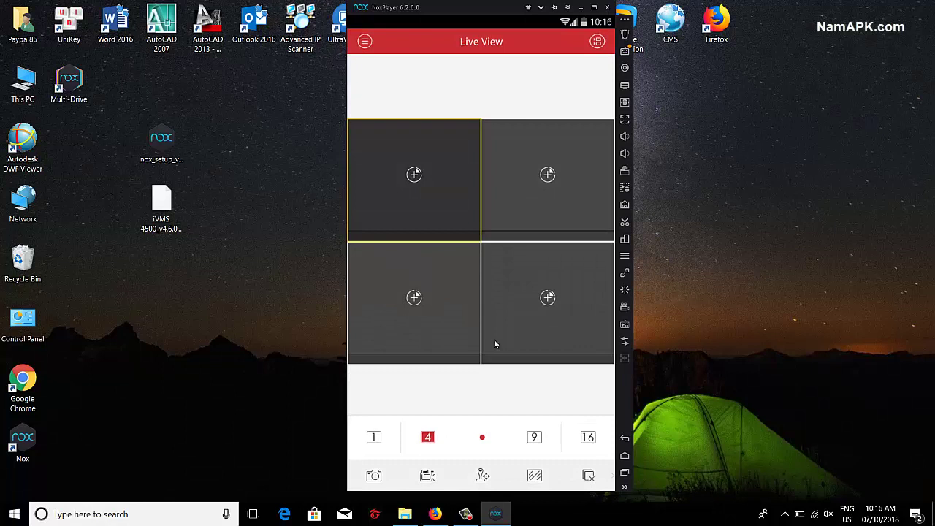
Step: Delete the Hangzhou, China demo device and start a Manual Adding form for Demo 01
{"action": "left_click", "coordinate": [365, 42]}
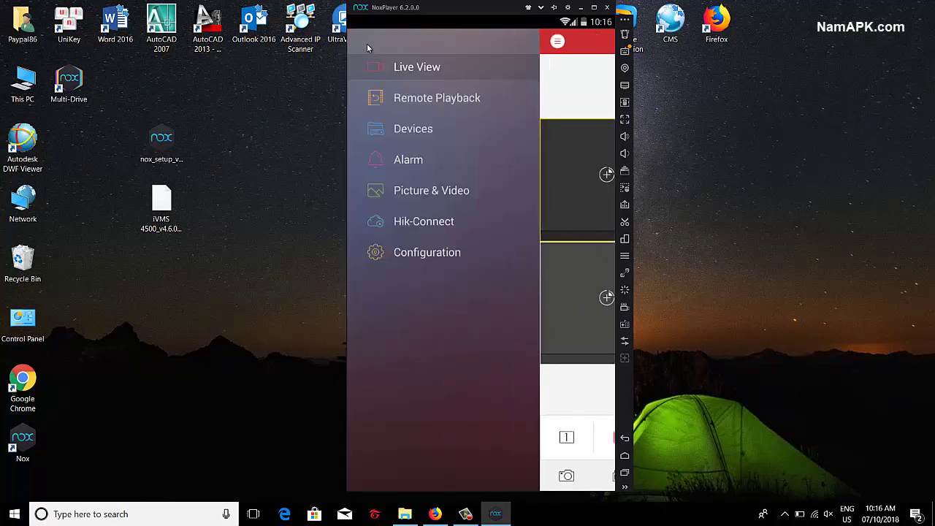
{"action": "left_click", "coordinate": [431, 129]}
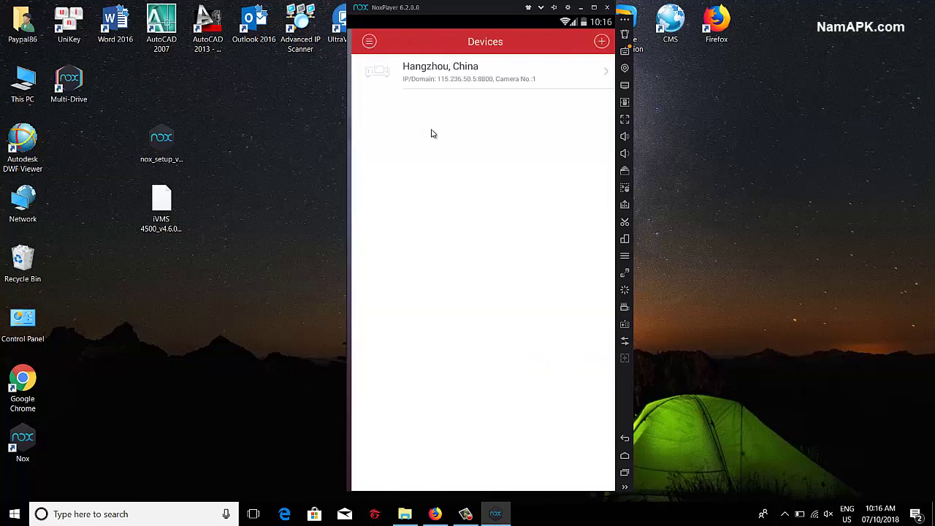
{"action": "left_click", "coordinate": [603, 72]}
{"action": "left_click", "coordinate": [537, 300]}
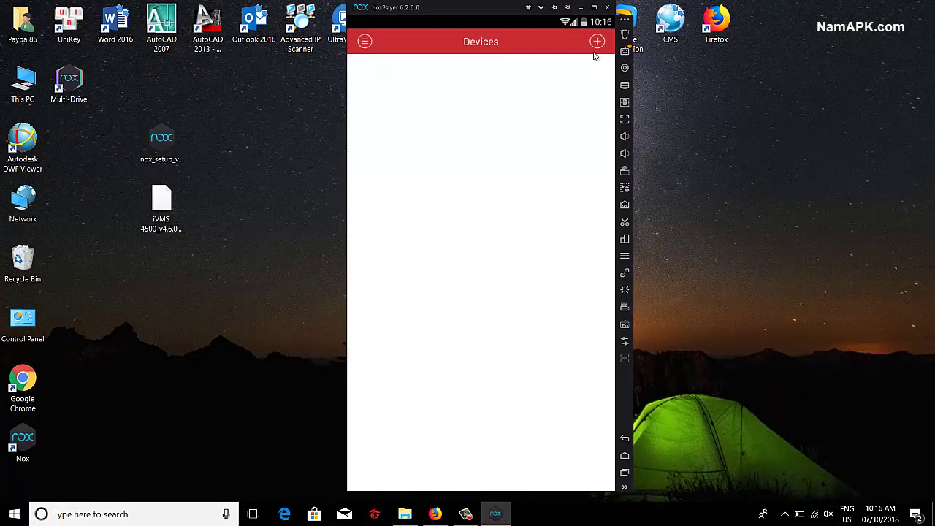
{"action": "left_click", "coordinate": [595, 43]}
{"action": "left_click", "coordinate": [574, 75]}
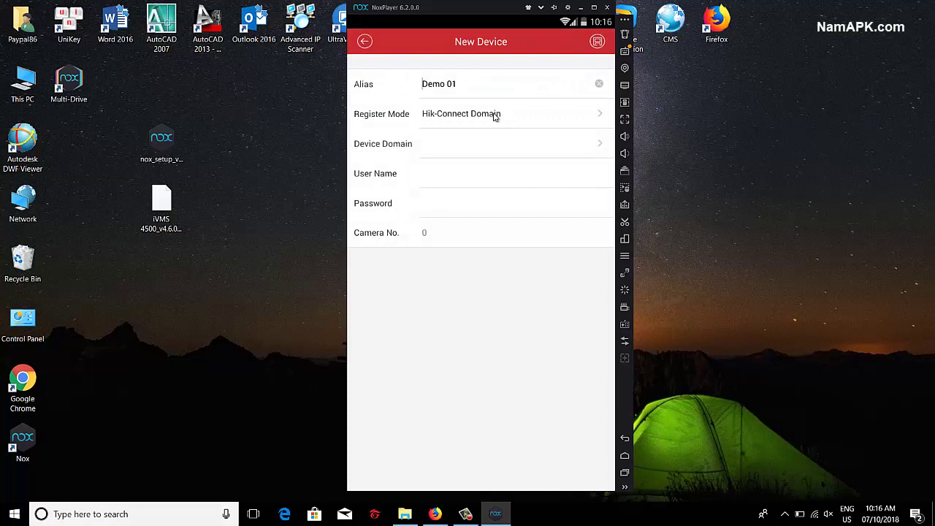
Step: Save Demo 01 as an IP/Domain device at 192.168.20.22 with its user name and password
{"action": "left_click", "coordinate": [495, 117]}
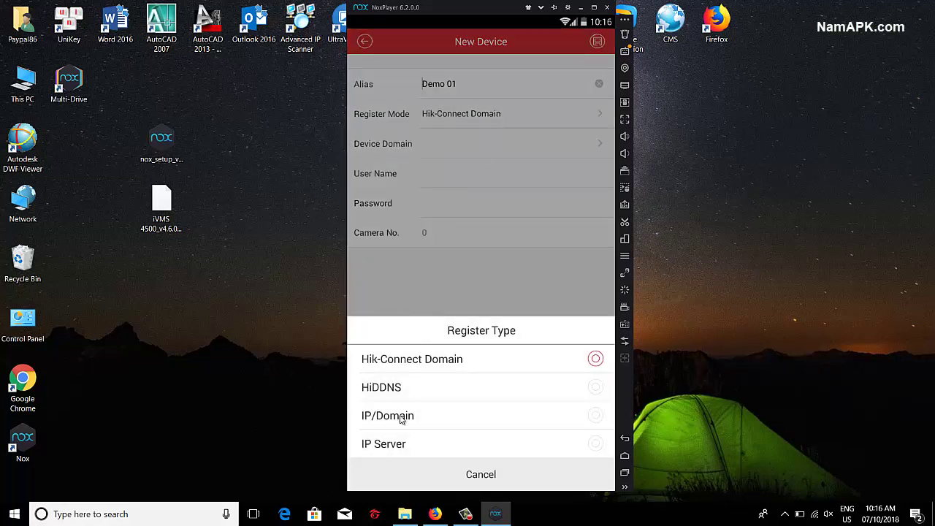
{"action": "left_click", "coordinate": [401, 417]}
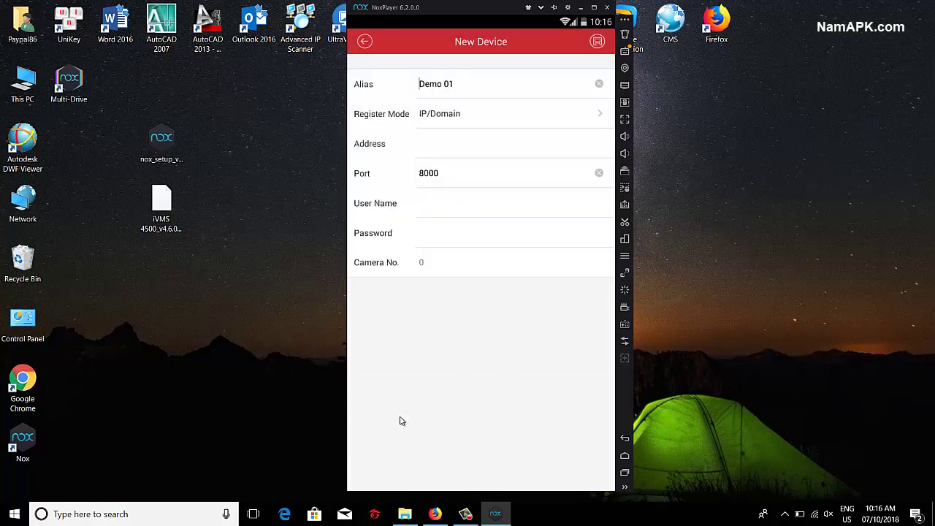
{"action": "left_click", "coordinate": [453, 144]}
{"action": "type", "text": "192.168.20.22"}
{"action": "key", "text": "Tab"}
{"action": "key", "text": "Tab"}
{"action": "type", "text": "admi"}
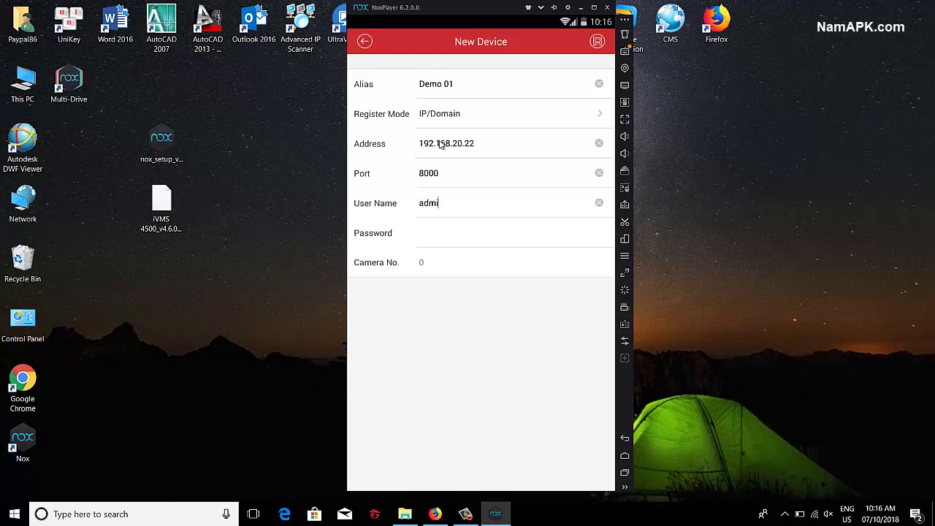
{"action": "type", "text": "n"}
{"action": "type", "text": "*******n"}
{"action": "left_click", "coordinate": [597, 42]}
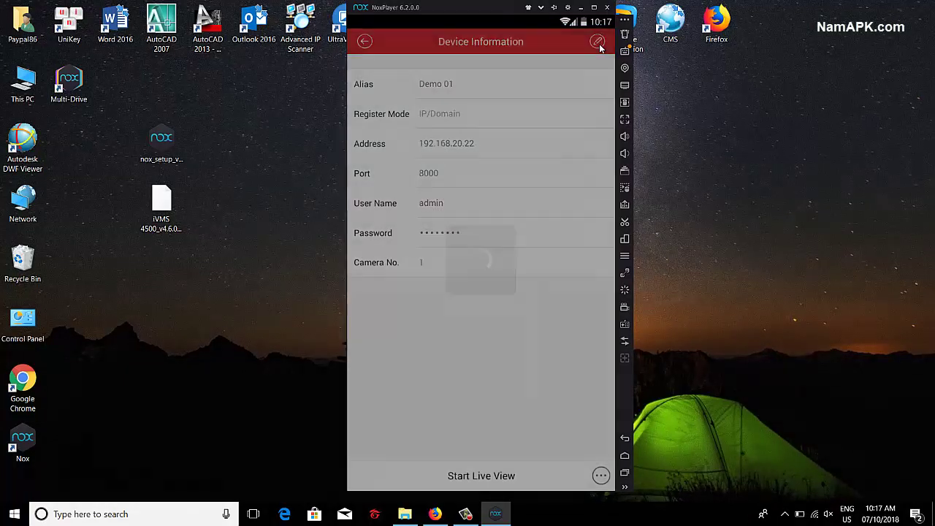
{"action": "left_click", "coordinate": [362, 44]}
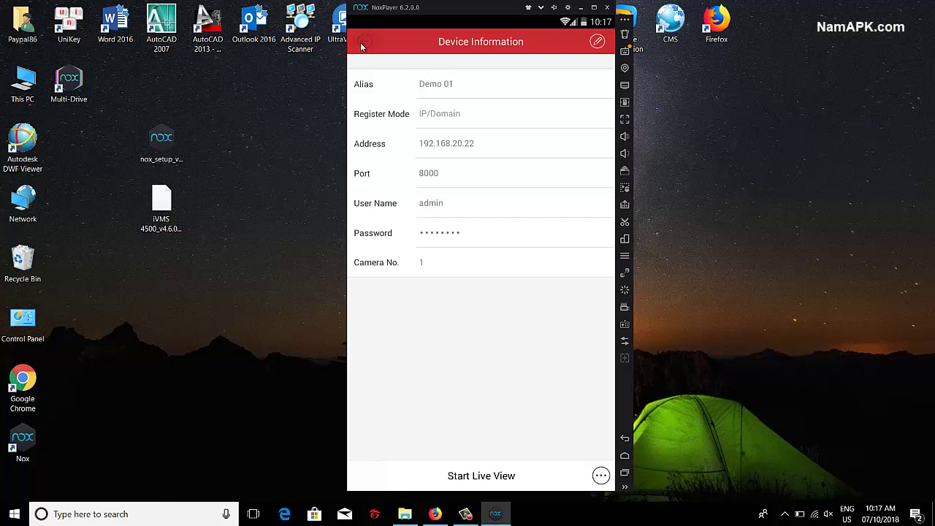
{"action": "left_click", "coordinate": [597, 42]}
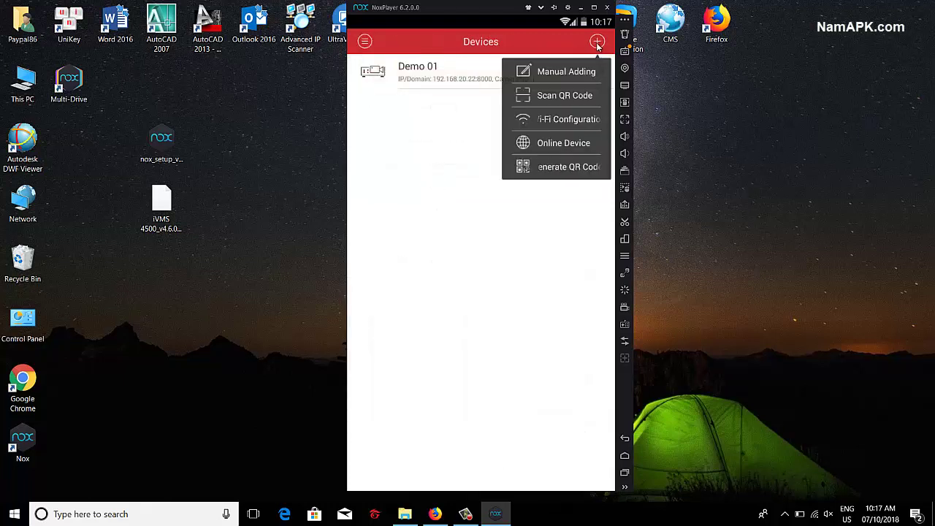
Step: Manually add Demo 02 at 192.168.20.23 with its user name and password, and save it
{"action": "left_click", "coordinate": [582, 75]}
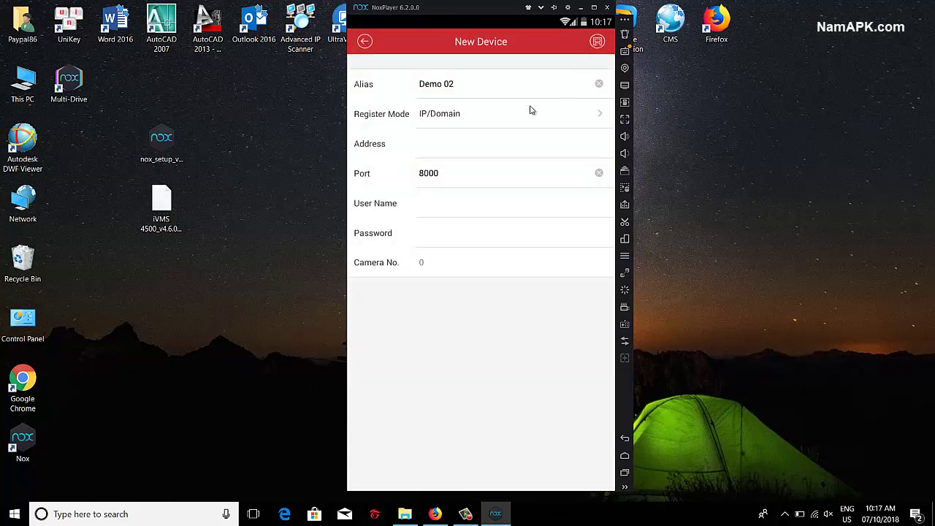
{"action": "left_click", "coordinate": [468, 150]}
{"action": "type", "text": "192.168.20.23"}
{"action": "key", "text": "Tab"}
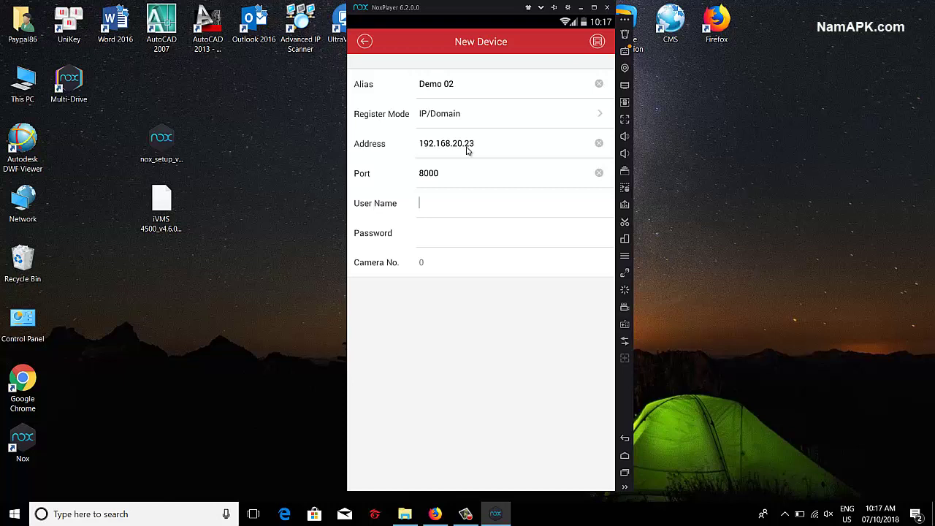
{"action": "left_click", "coordinate": [600, 44]}
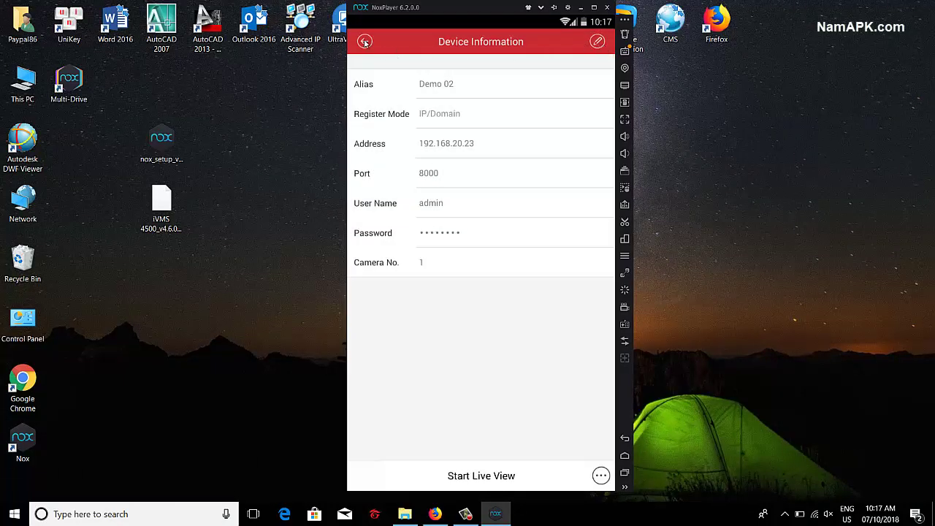
{"action": "left_click", "coordinate": [365, 41]}
{"action": "left_click", "coordinate": [596, 43]}
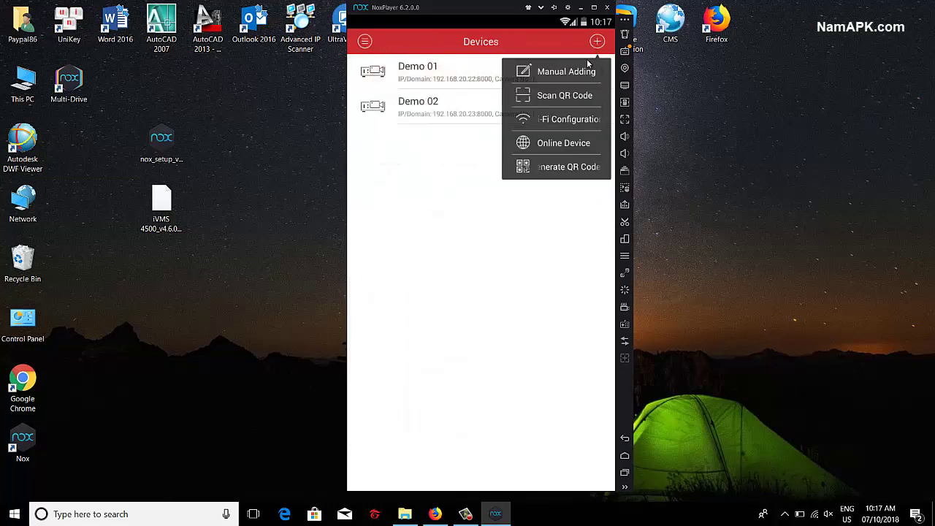
Step: Manually add Demo 03 at 192.168.20.24 with its user name and password, and save it
{"action": "left_click", "coordinate": [589, 71]}
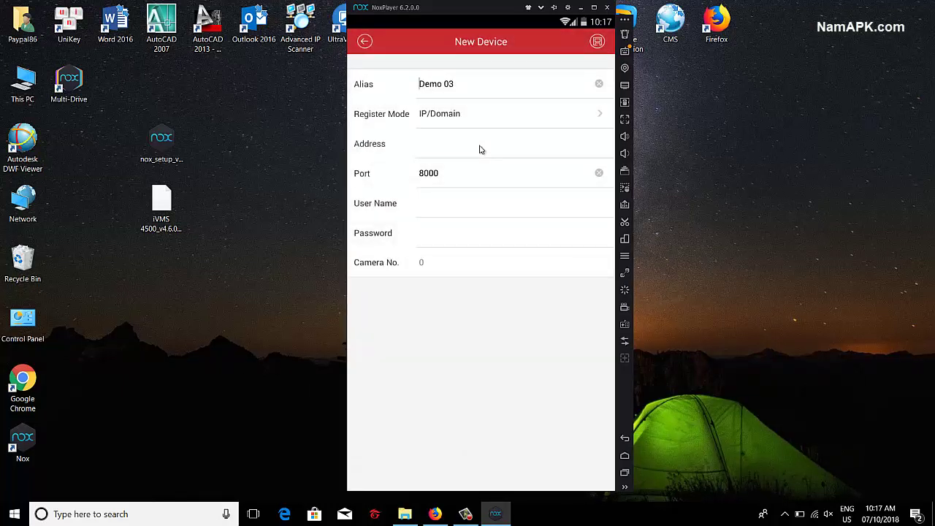
{"action": "left_click", "coordinate": [475, 145]}
{"action": "key", "text": "Tab"}
{"action": "key", "text": "Tab"}
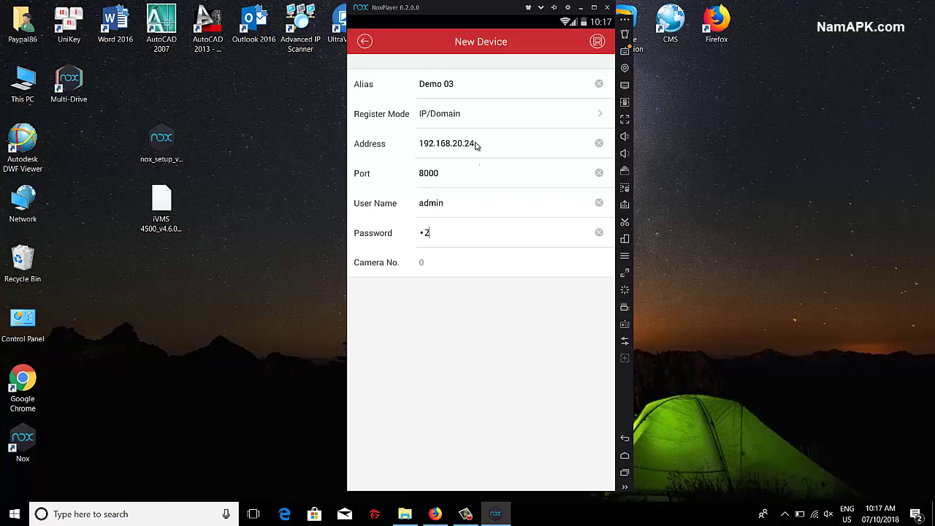
{"action": "left_click", "coordinate": [596, 44]}
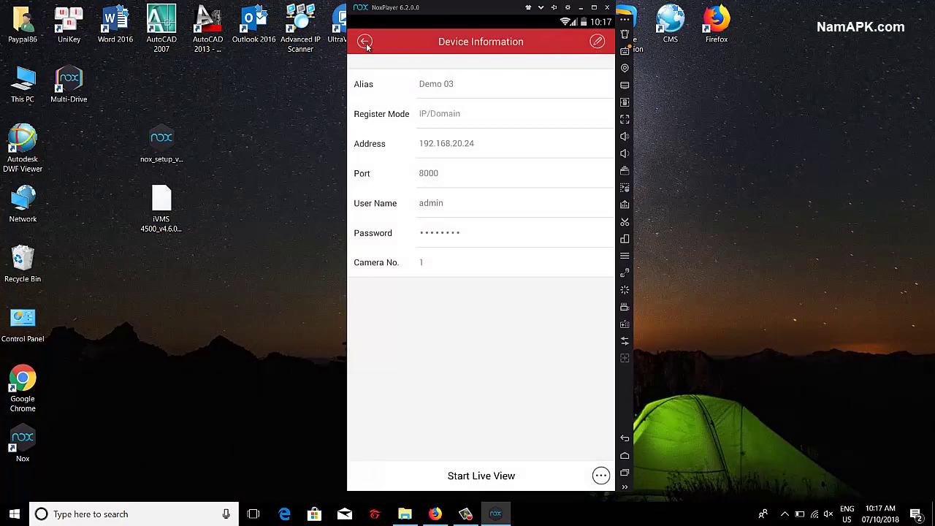
{"action": "left_click", "coordinate": [366, 43]}
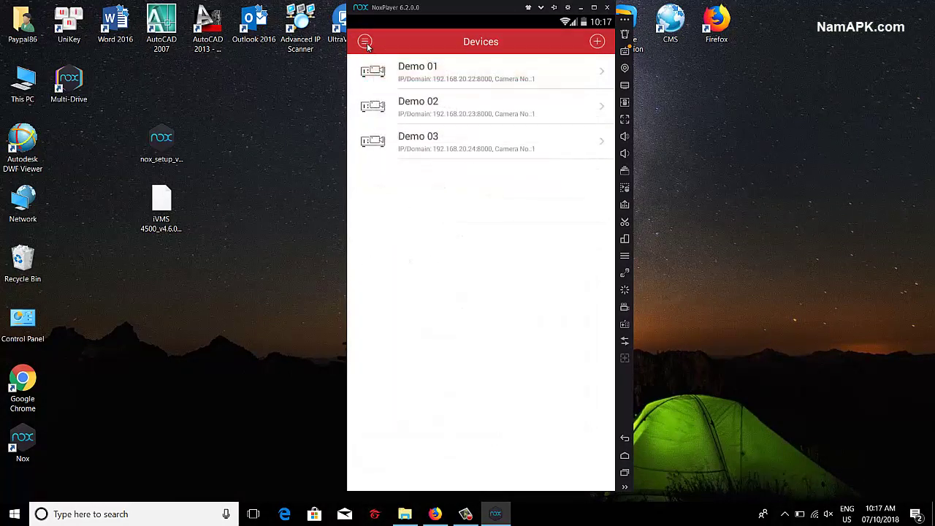
Step: In Live View, assign Demo 01, Demo 02 and Demo 03 to the top-left, top-right and bottom-left cells
{"action": "left_click", "coordinate": [369, 48]}
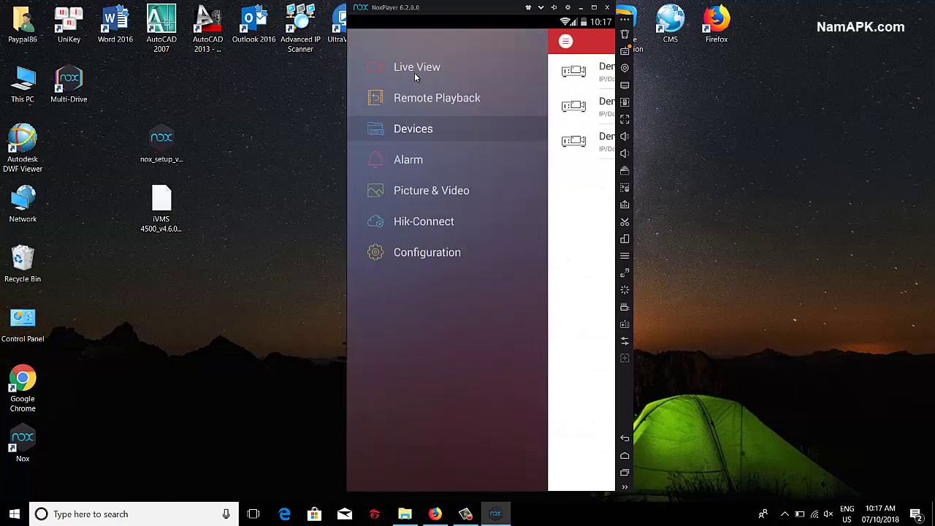
{"action": "left_click", "coordinate": [431, 68]}
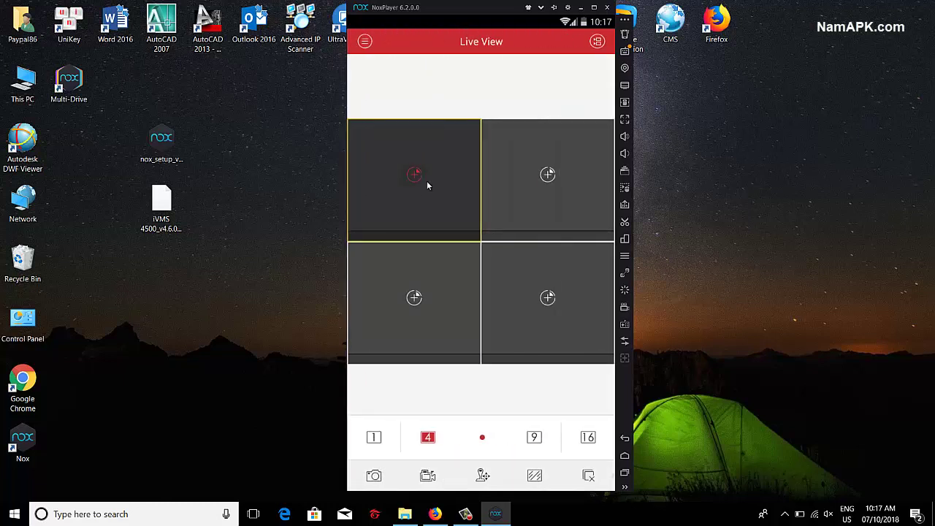
{"action": "left_click", "coordinate": [427, 184]}
{"action": "left_click", "coordinate": [437, 74]}
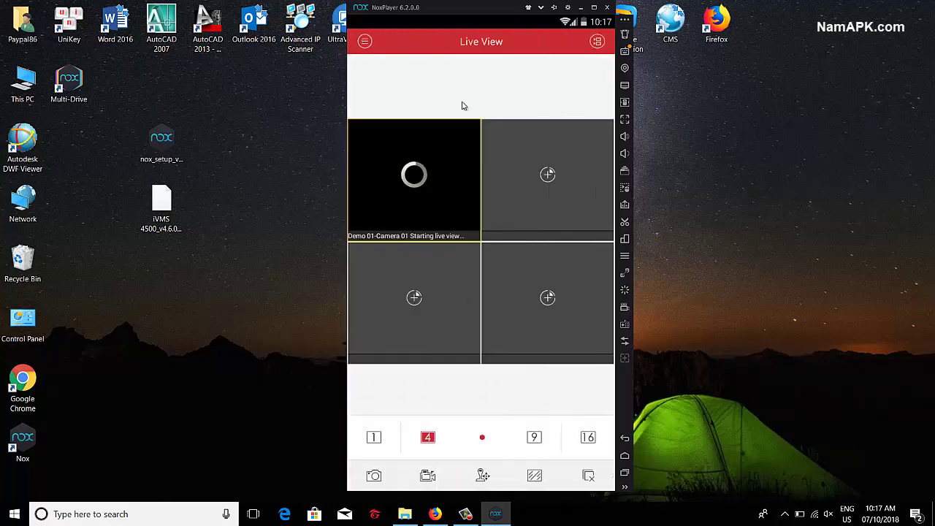
{"action": "left_click", "coordinate": [567, 182]}
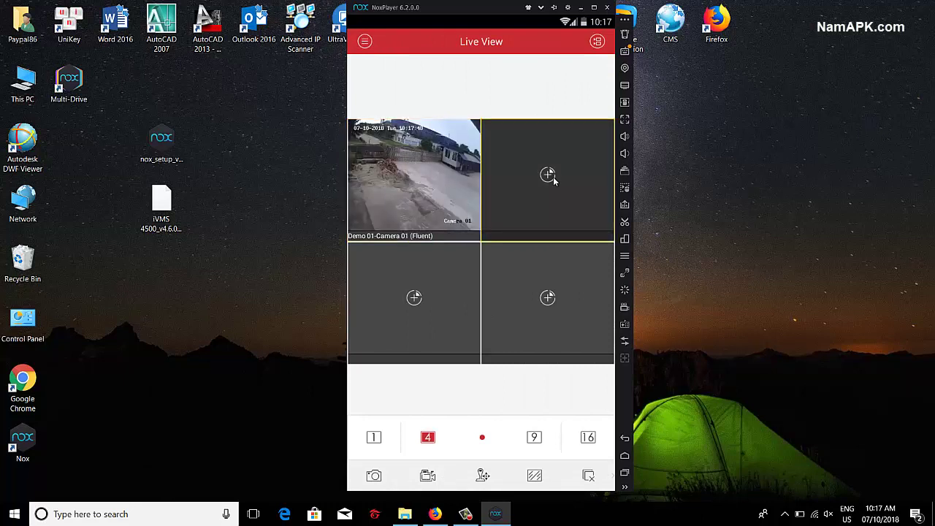
{"action": "left_click", "coordinate": [553, 180]}
{"action": "left_click", "coordinate": [458, 110]}
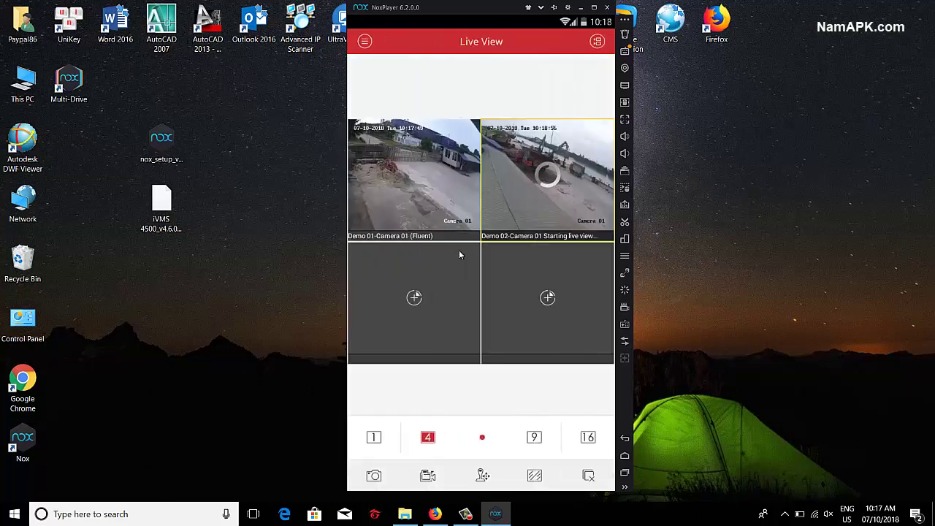
{"action": "left_click", "coordinate": [433, 298]}
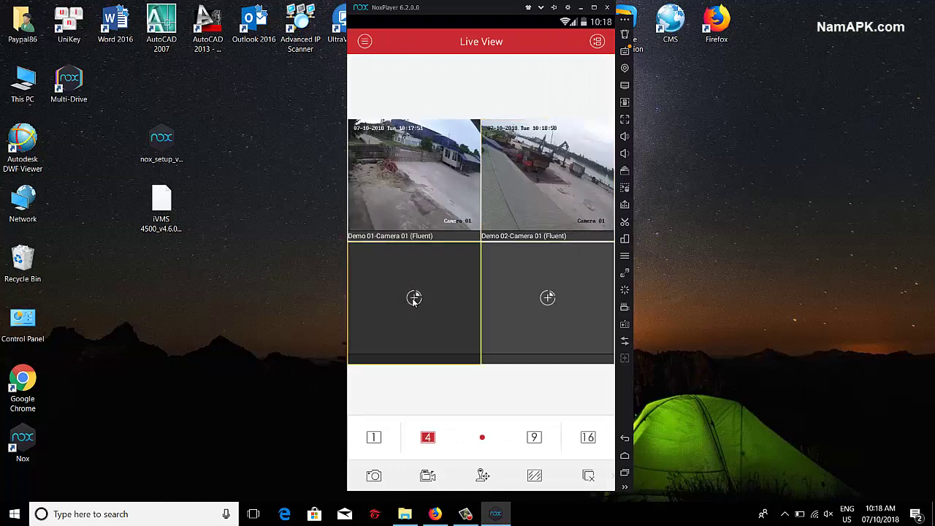
{"action": "left_click", "coordinate": [414, 299]}
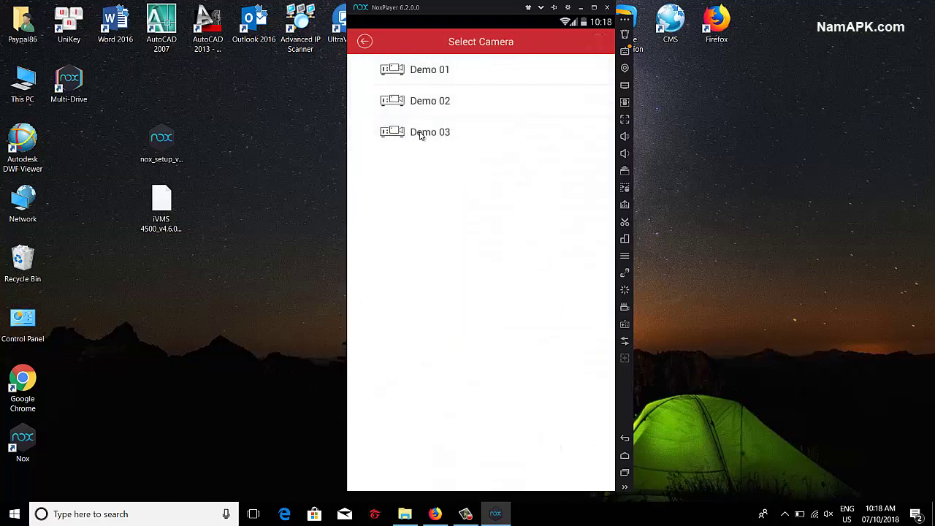
{"action": "left_click", "coordinate": [423, 133]}
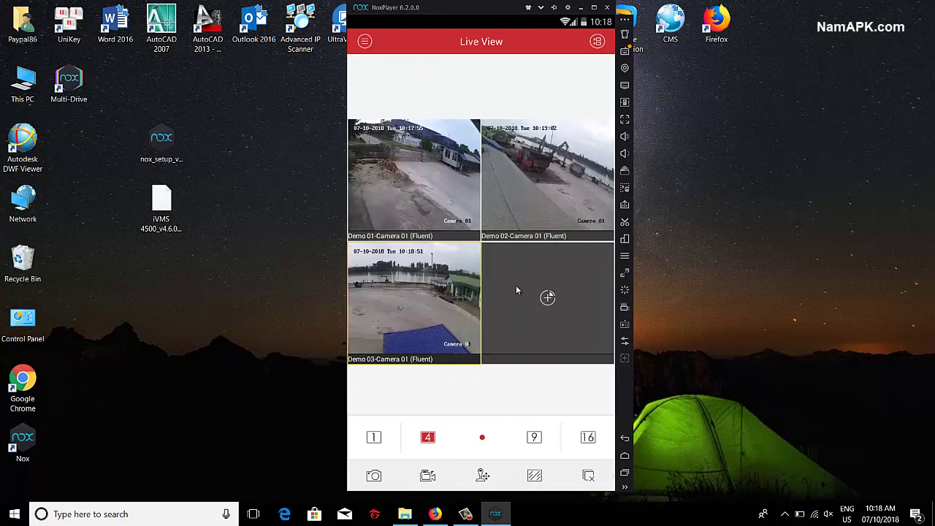